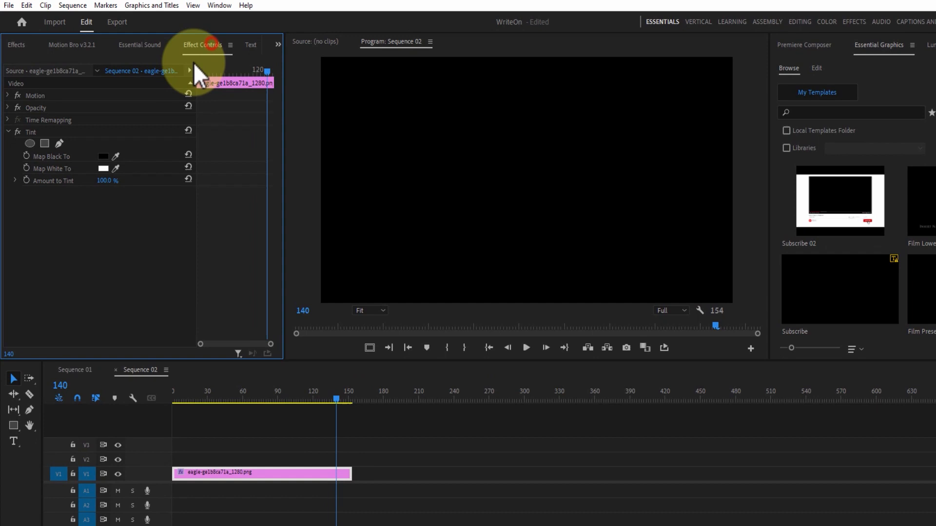
Set the Tint effect's Map Black To colour to white (FFFFFF) on the eagle wings clip
{"action": "left_click", "coordinate": [103, 156]}
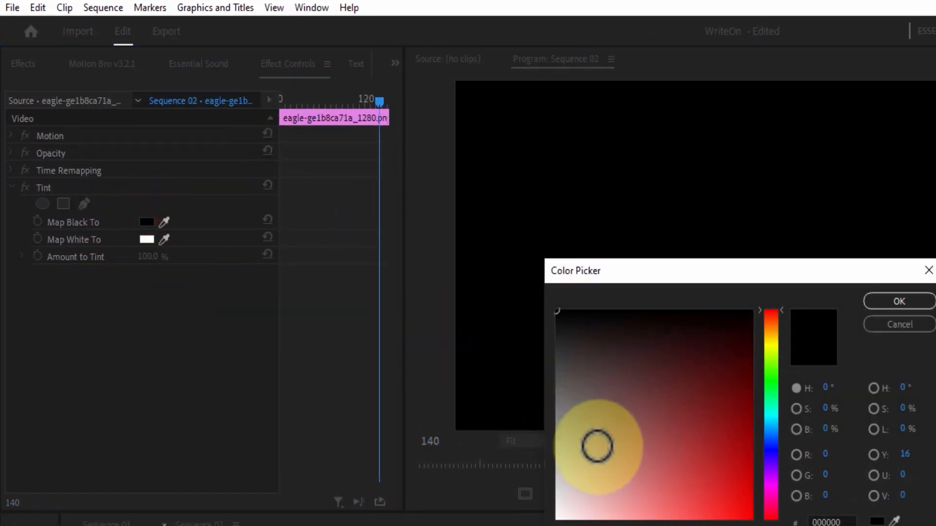
{"action": "left_click_drag", "start_coordinate": [597, 446], "coordinate": [541, 517]}
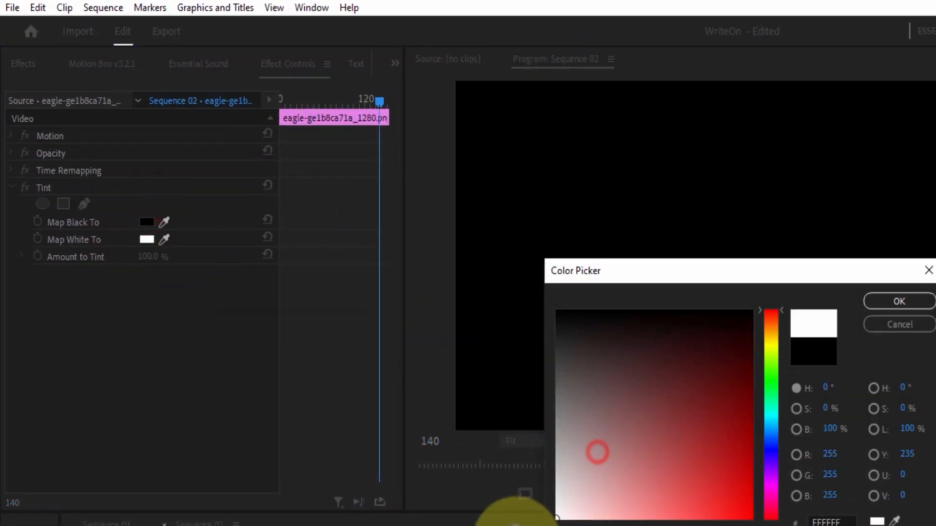
{"action": "left_click", "coordinate": [878, 302]}
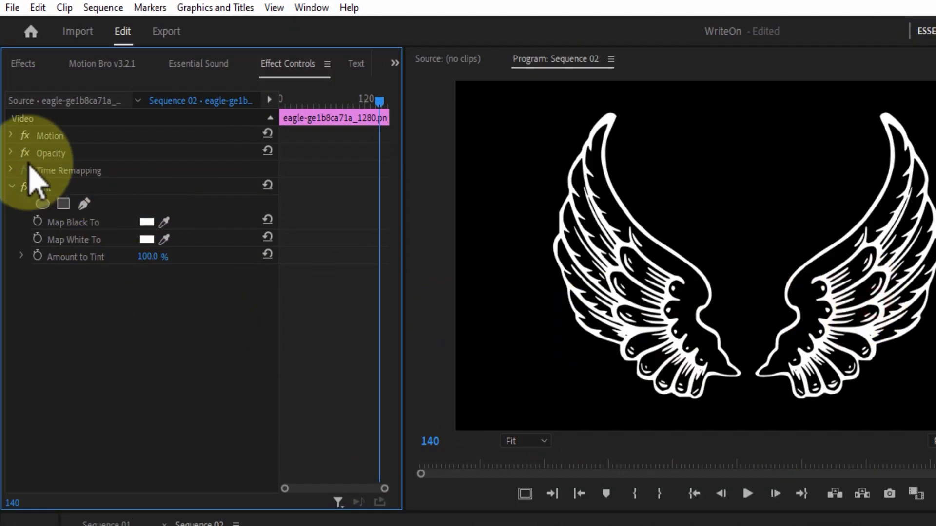
{"action": "left_click", "coordinate": [11, 186]}
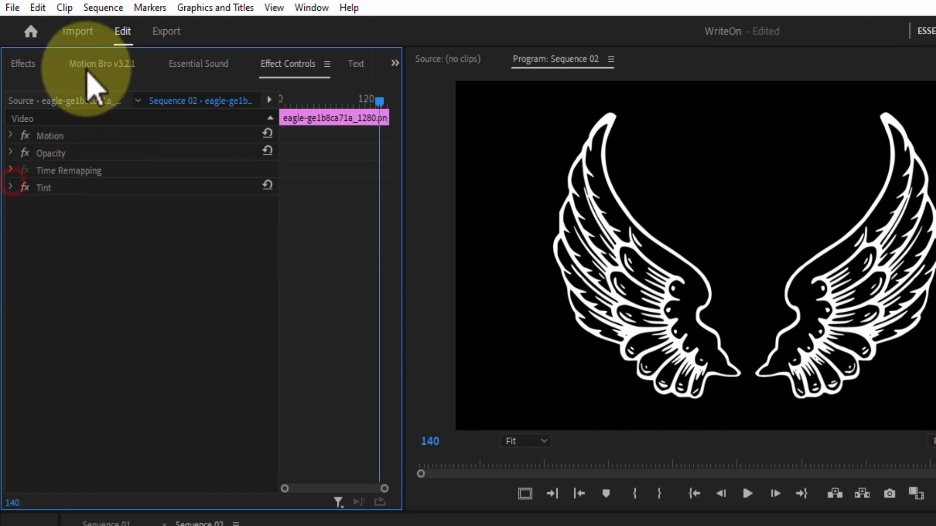
Apply the FI: Shape Flow transition from Film Impact Smart Tools to the wings clip's start and extend its duration to 137 frames
{"action": "left_click", "coordinate": [24, 64]}
{"action": "left_click_drag", "start_coordinate": [393, 310], "coordinate": [413, 171]}
{"action": "left_click_drag", "start_coordinate": [408, 207], "coordinate": [416, 63]}
{"action": "left_click", "coordinate": [12, 177]}
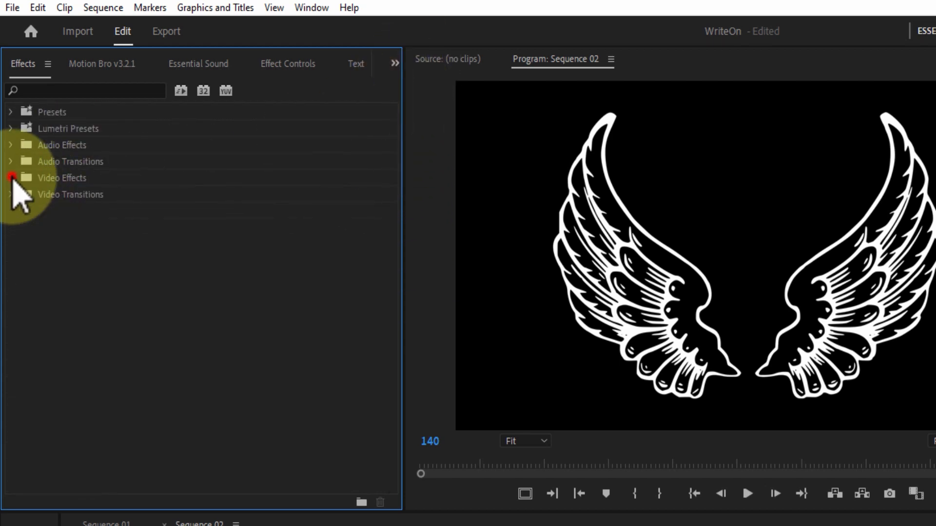
{"action": "left_click", "coordinate": [13, 195]}
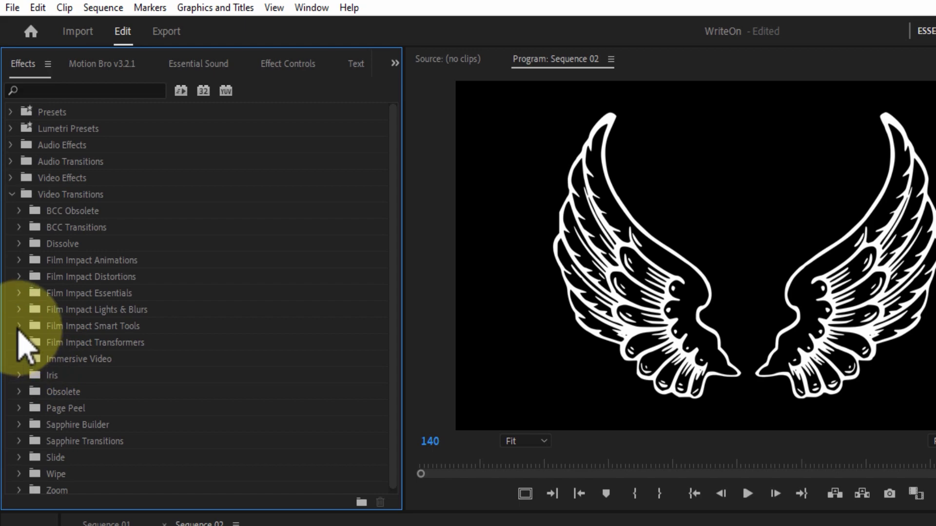
{"action": "left_click", "coordinate": [18, 326]}
{"action": "left_click", "coordinate": [87, 374]}
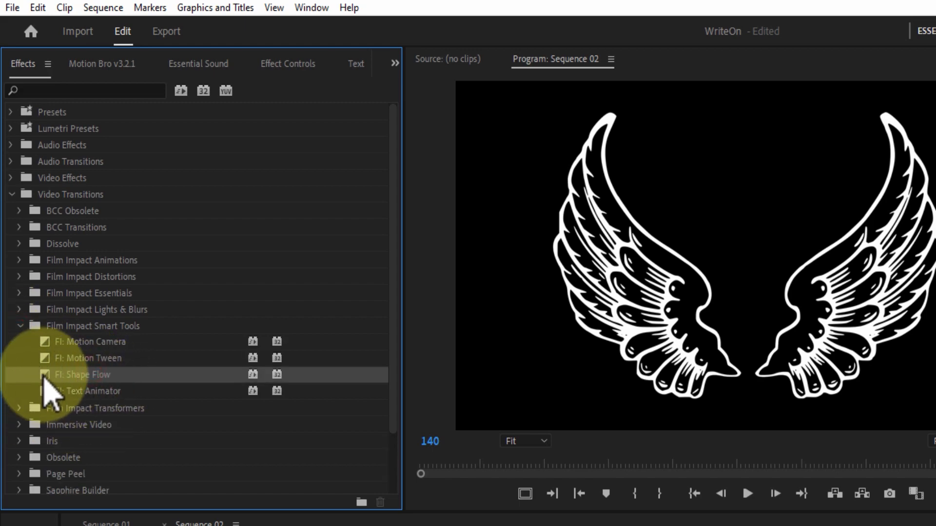
{"action": "left_click_drag", "start_coordinate": [45, 379], "coordinate": [313, 525]}
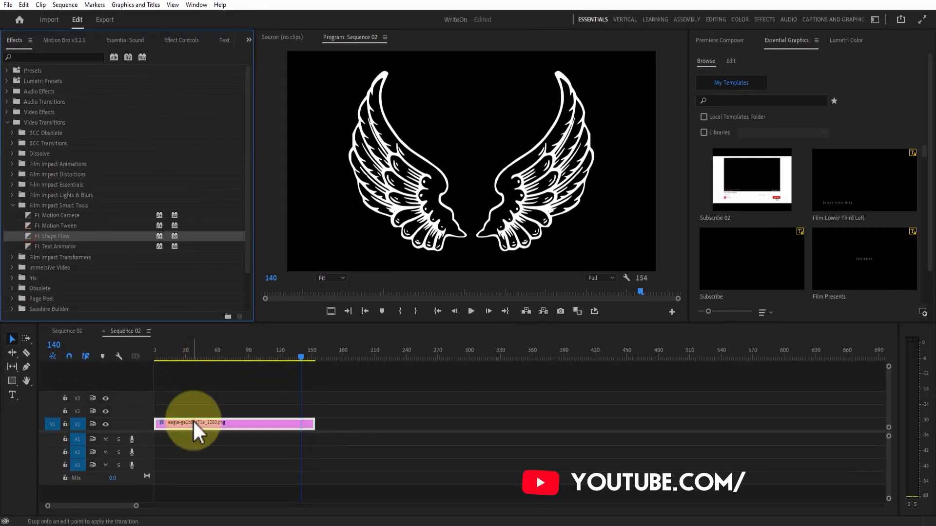
{"action": "left_click_drag", "start_coordinate": [157, 431], "coordinate": [161, 426]}
{"action": "left_click", "coordinate": [199, 423]}
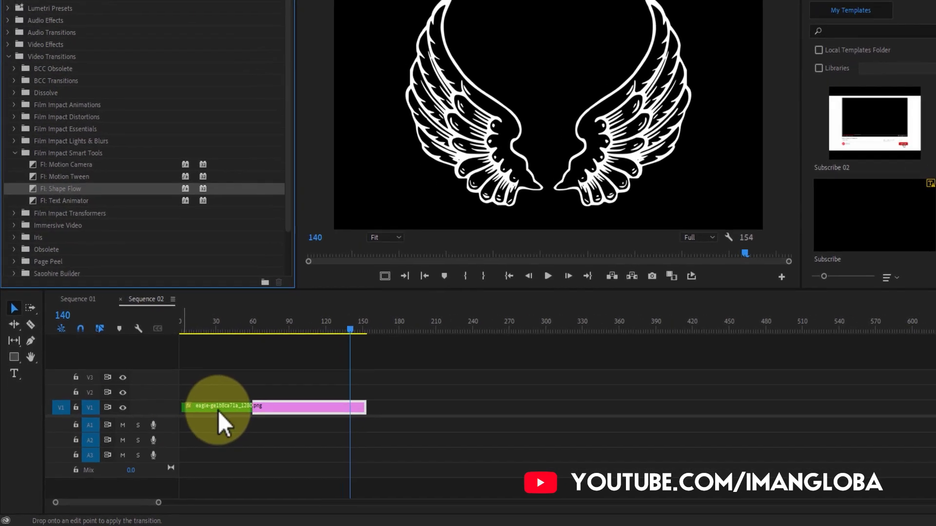
{"action": "left_click_drag", "start_coordinate": [344, 361], "coordinate": [468, 373]}
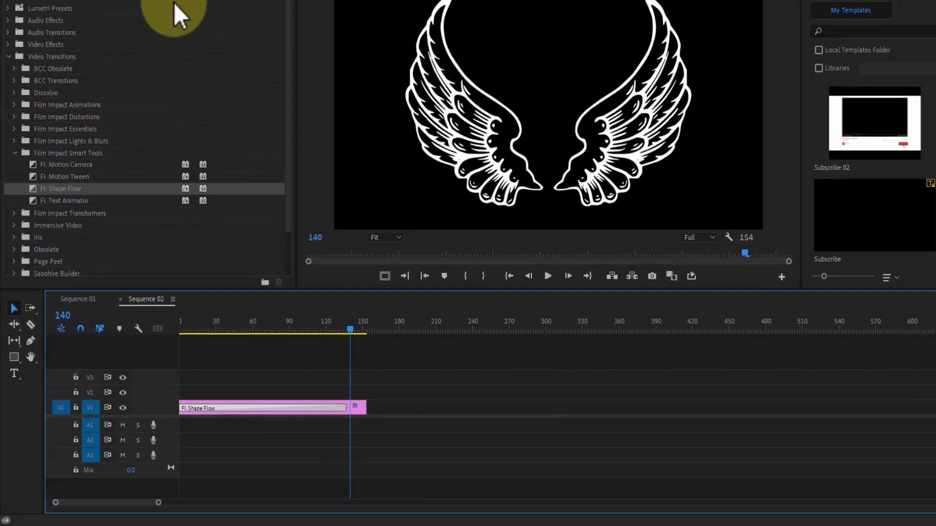
Set the Shape Flow transition's gradient Trail to V Tone, with the playhead at frame 111 for preview
{"action": "left_click", "coordinate": [183, 40]}
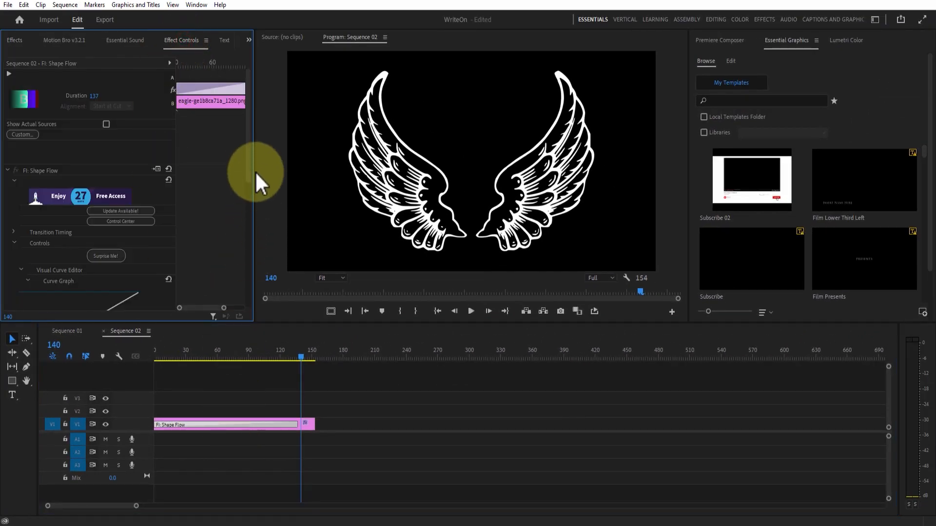
{"action": "left_click_drag", "start_coordinate": [249, 159], "coordinate": [256, 297]}
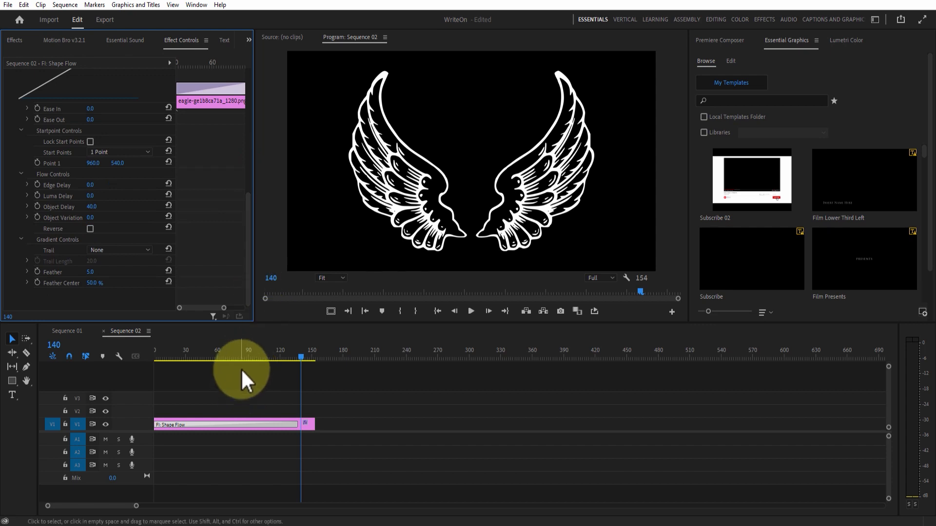
{"action": "mouse_move", "coordinate": [243, 356]}
{"action": "left_mouse_down"}
{"action": "mouse_move", "coordinate": [168, 359]}
{"action": "mouse_move", "coordinate": [288, 382]}
{"action": "mouse_move", "coordinate": [202, 382]}
{"action": "mouse_move", "coordinate": [273, 377]}
{"action": "left_mouse_up"}
{"action": "left_click", "coordinate": [239, 424]}
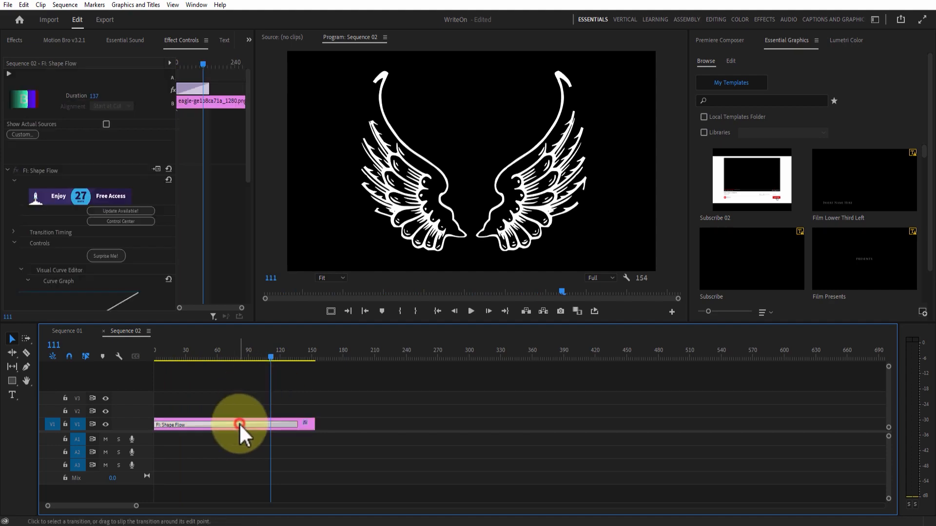
{"action": "left_click_drag", "start_coordinate": [247, 95], "coordinate": [244, 263]}
{"action": "left_click", "coordinate": [201, 355]}
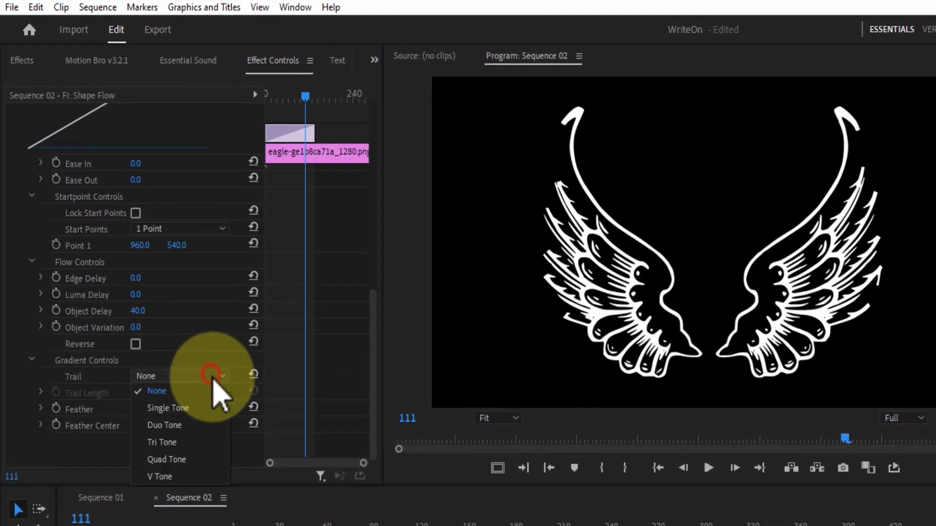
{"action": "left_click", "coordinate": [197, 475]}
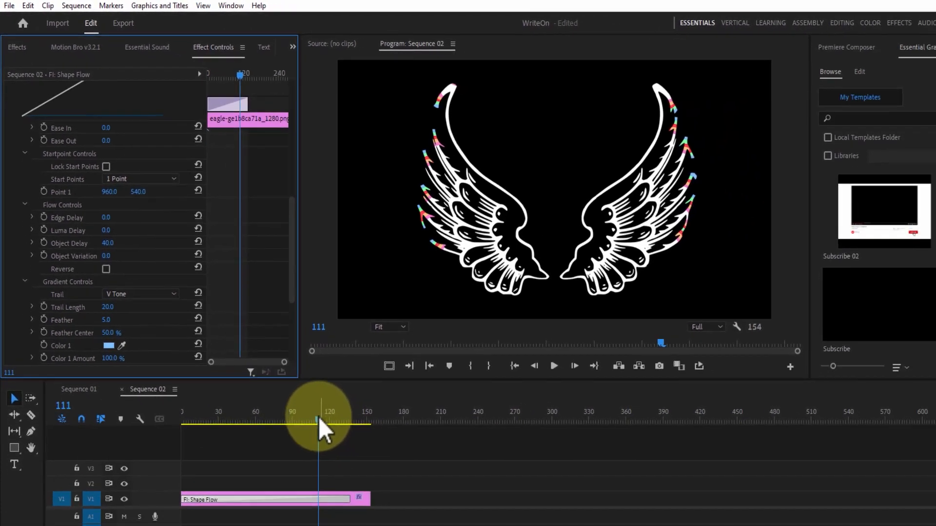
Try a Trail Length of 100 for the Shape Flow transition, previewing it at frame 97
{"action": "mouse_move", "coordinate": [317, 416]}
{"action": "left_mouse_down"}
{"action": "mouse_move", "coordinate": [227, 420]}
{"action": "mouse_move", "coordinate": [347, 434]}
{"action": "mouse_move", "coordinate": [221, 432]}
{"action": "mouse_move", "coordinate": [303, 436]}
{"action": "left_mouse_up"}
{"action": "left_click", "coordinate": [276, 498]}
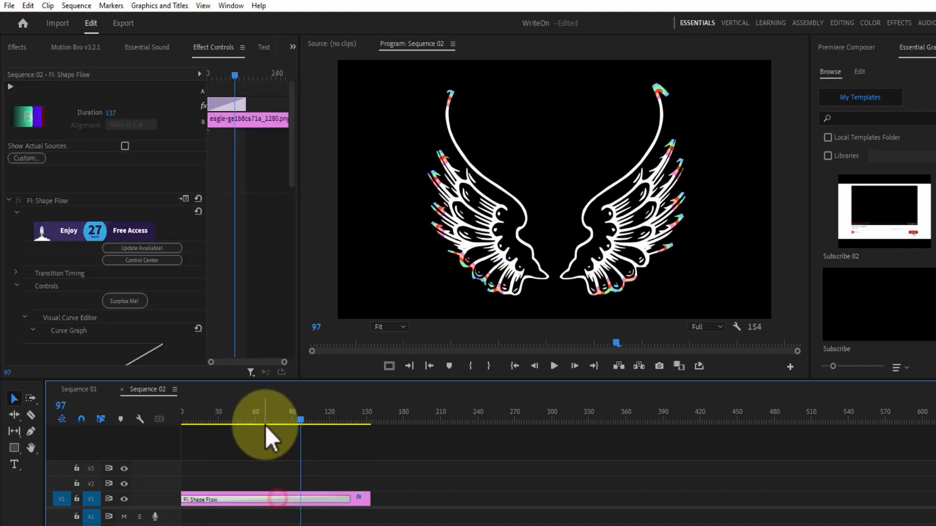
{"action": "left_click_drag", "start_coordinate": [295, 100], "coordinate": [302, 276]}
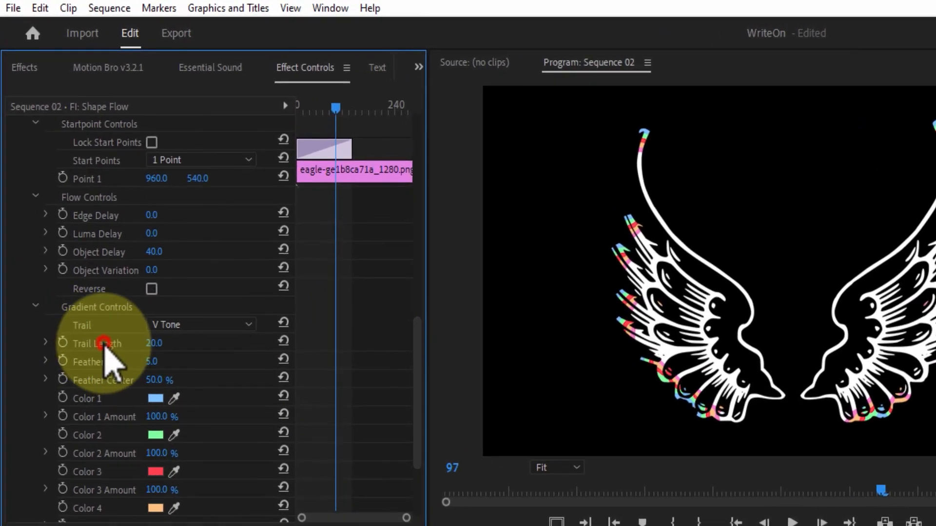
{"action": "left_click_drag", "start_coordinate": [103, 344], "coordinate": [287, 354]}
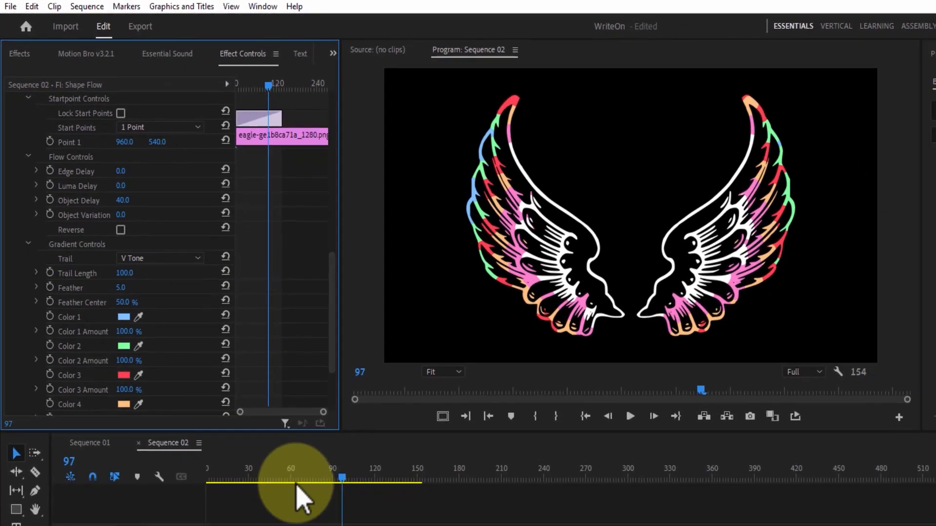
Preview the coloured trail around frame 78 and set the Shape Flow Trail Length to 50
{"action": "left_click", "coordinate": [307, 436]}
{"action": "mouse_move", "coordinate": [307, 437]}
{"action": "left_mouse_down"}
{"action": "mouse_move", "coordinate": [180, 437]}
{"action": "mouse_move", "coordinate": [372, 458]}
{"action": "mouse_move", "coordinate": [236, 448]}
{"action": "mouse_move", "coordinate": [291, 444]}
{"action": "left_mouse_up"}
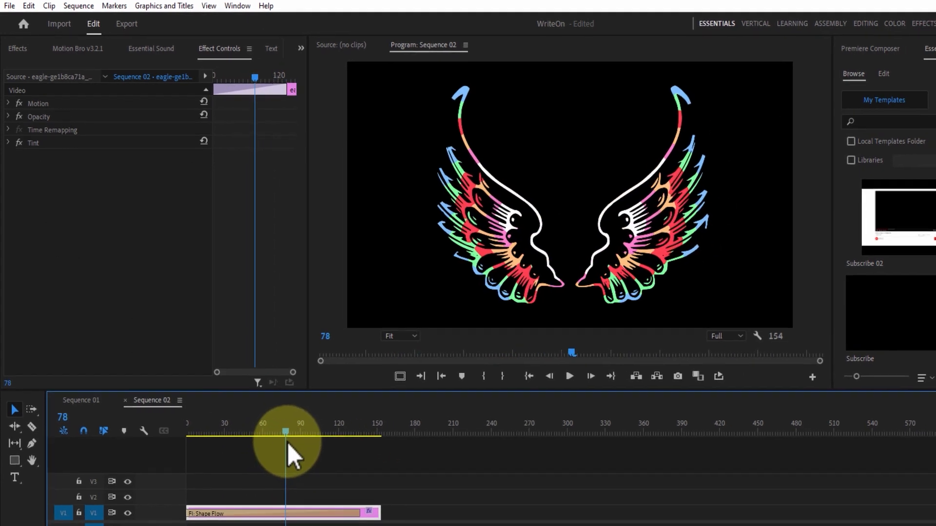
{"action": "left_click", "coordinate": [271, 522]}
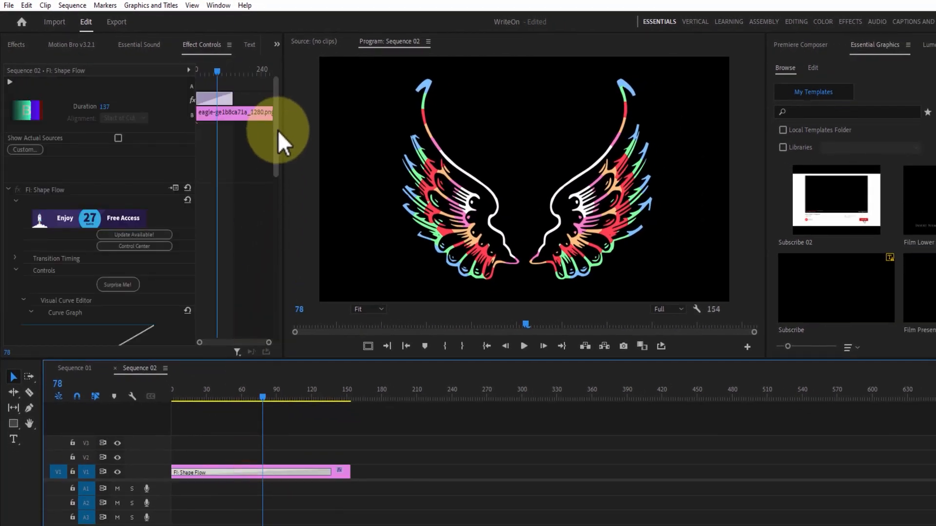
{"action": "left_click_drag", "start_coordinate": [277, 130], "coordinate": [279, 273]}
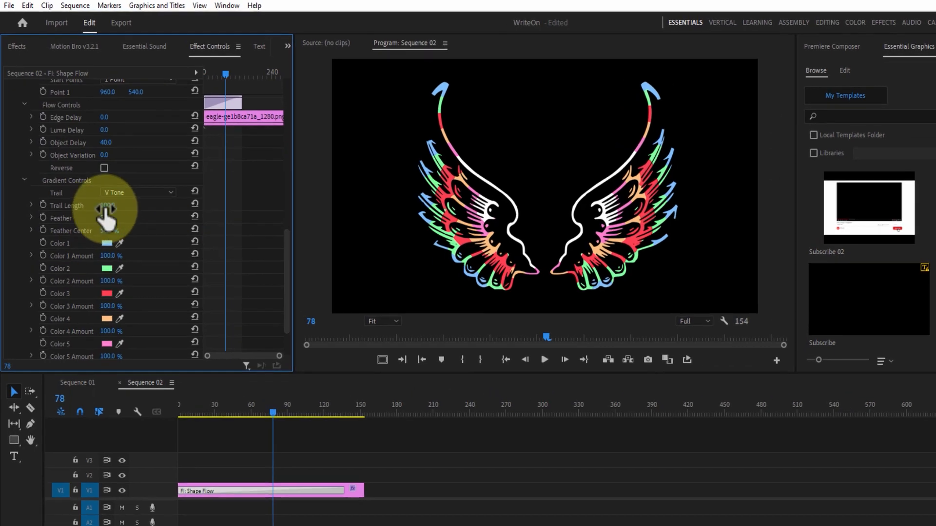
{"action": "left_click", "coordinate": [107, 203]}
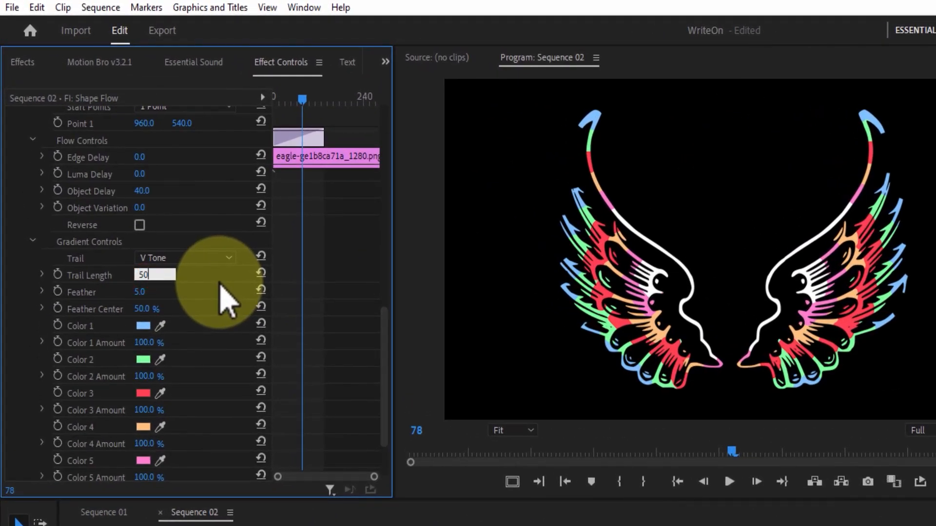
{"action": "key", "text": "Return"}
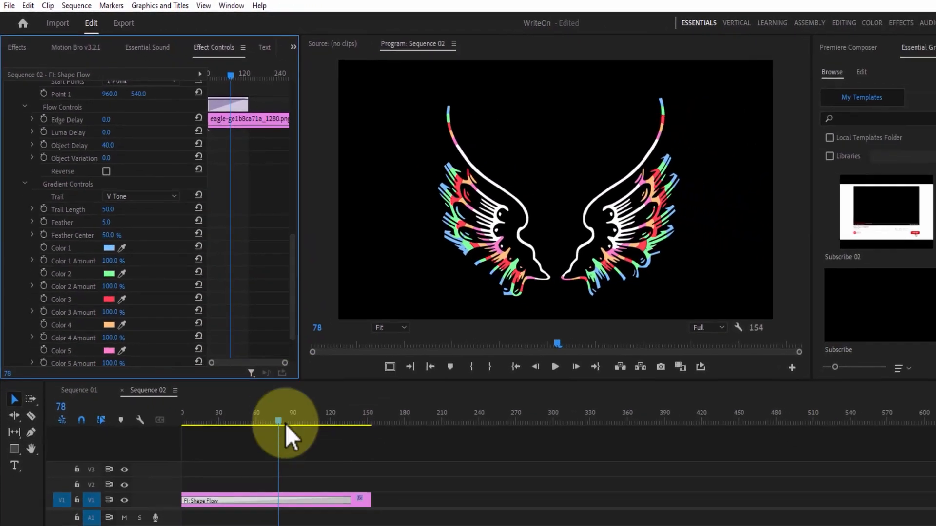
Preview the wing animation, then add the two-line text "iman global" at frame 115 near the top of the frame between the wings
{"action": "mouse_move", "coordinate": [270, 415]}
{"action": "left_mouse_down"}
{"action": "mouse_move", "coordinate": [175, 404]}
{"action": "mouse_move", "coordinate": [342, 413]}
{"action": "mouse_move", "coordinate": [187, 393]}
{"action": "left_mouse_up"}
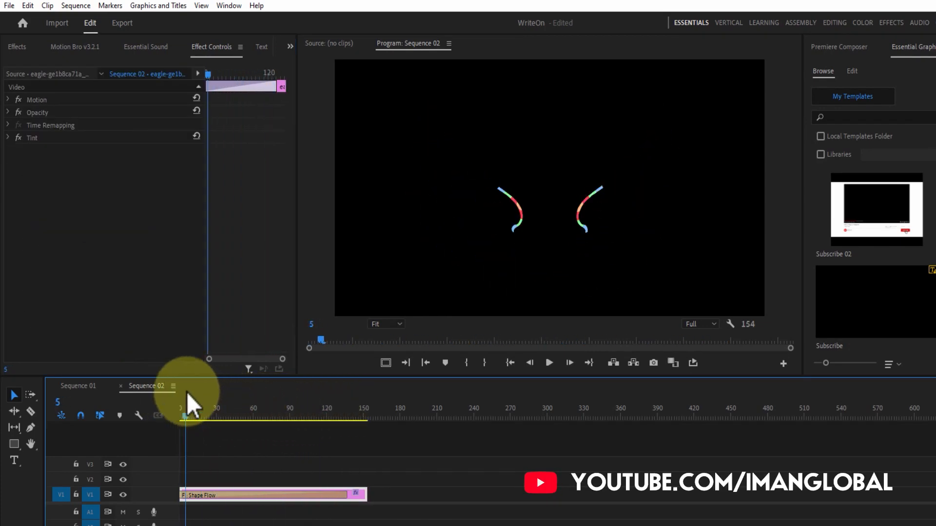
{"action": "left_click_drag", "start_coordinate": [259, 404], "coordinate": [320, 428]}
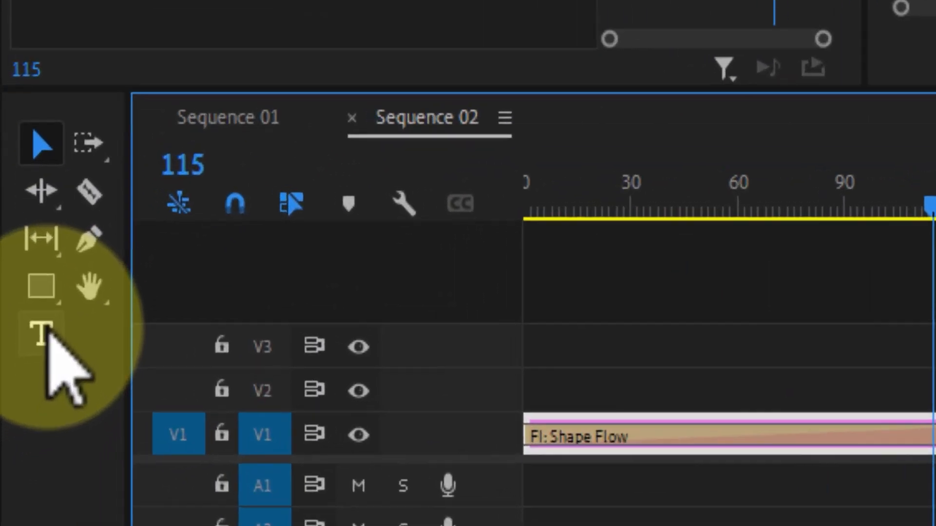
{"action": "left_click", "coordinate": [14, 460]}
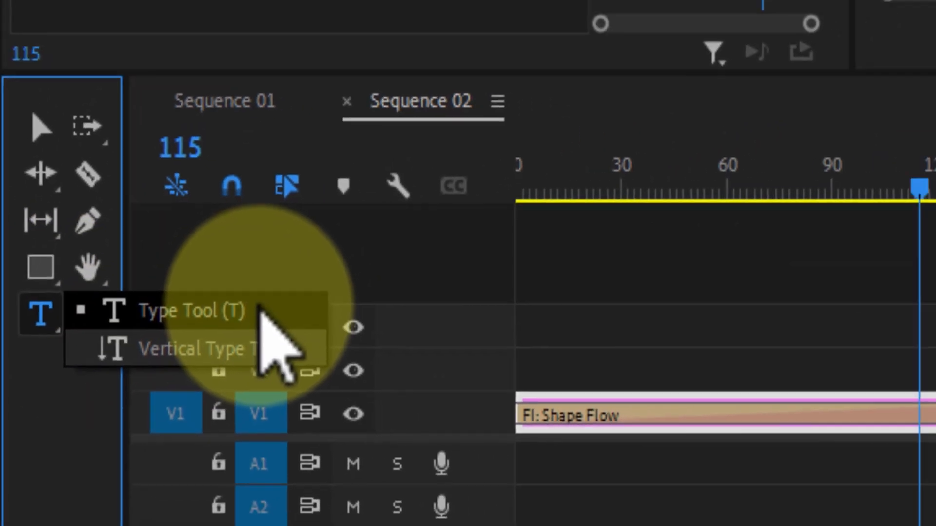
{"action": "left_click", "coordinate": [341, 274]}
{"action": "left_click", "coordinate": [417, 67]}
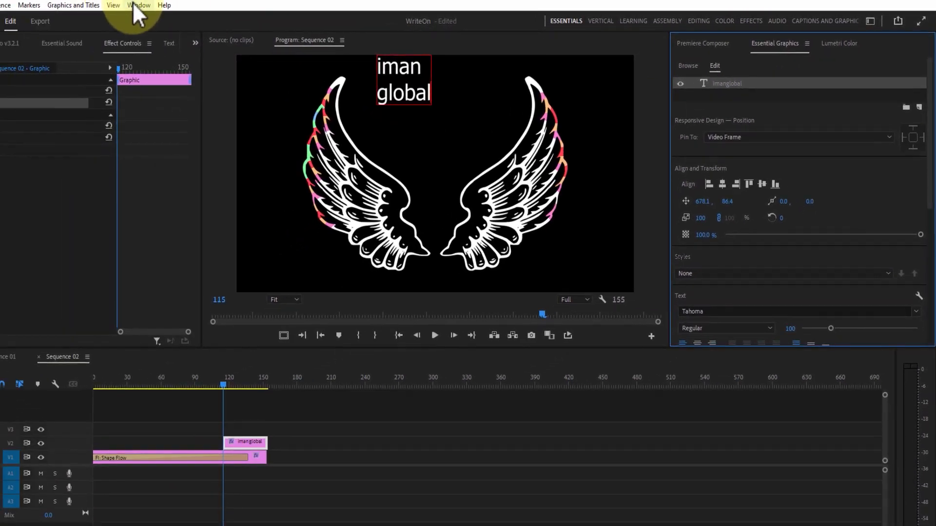
Set the "iman global" text to the N.O.- Movement font with faux bold and all caps
{"action": "left_click", "coordinate": [139, 5]}
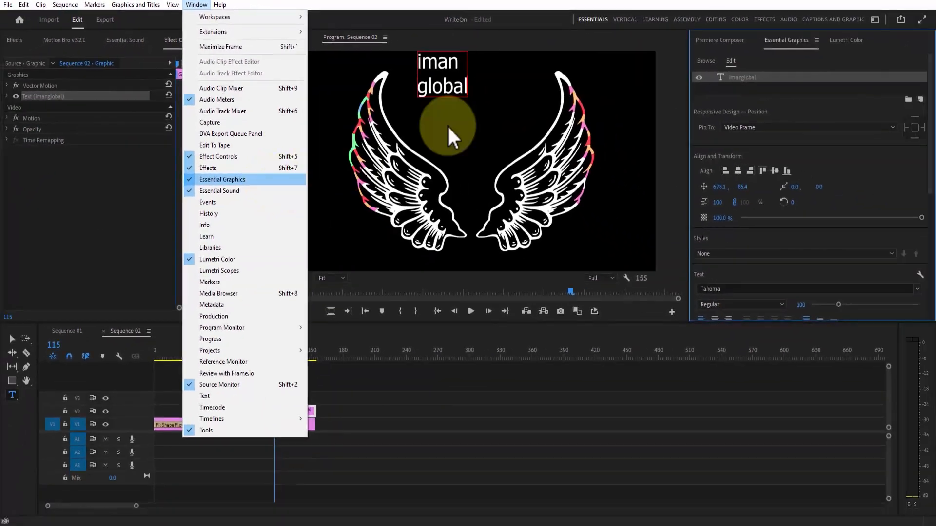
{"action": "left_click", "coordinate": [446, 125]}
{"action": "left_click", "coordinate": [753, 78]}
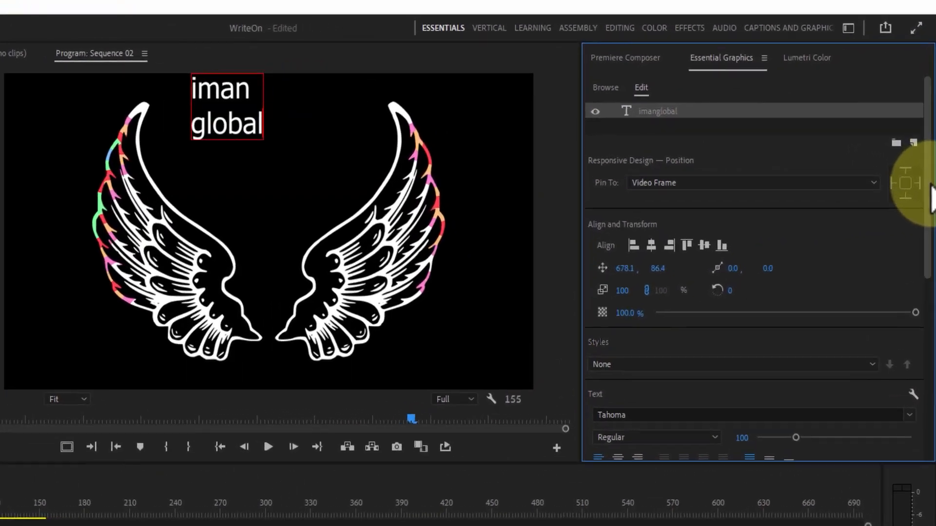
{"action": "left_click_drag", "start_coordinate": [931, 137], "coordinate": [933, 204]}
{"action": "left_click_drag", "start_coordinate": [931, 317], "coordinate": [931, 350]}
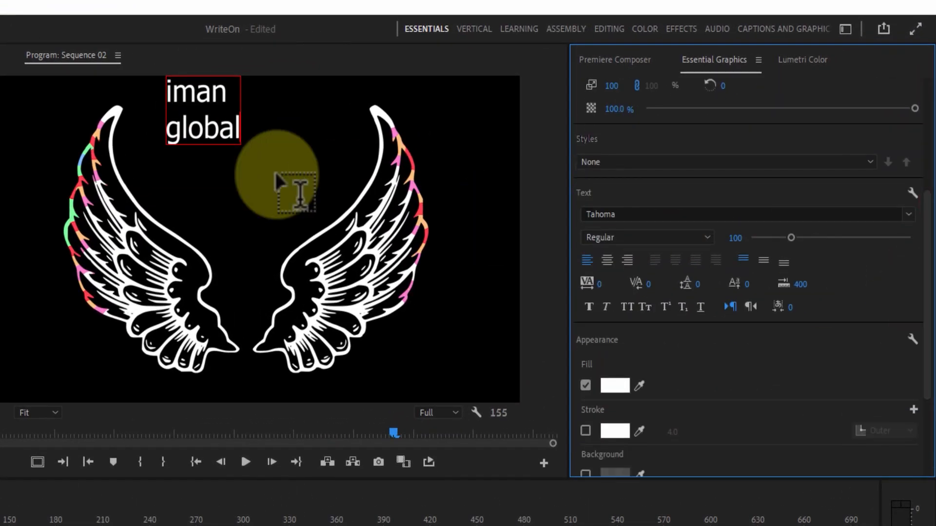
{"action": "left_click", "coordinate": [210, 104]}
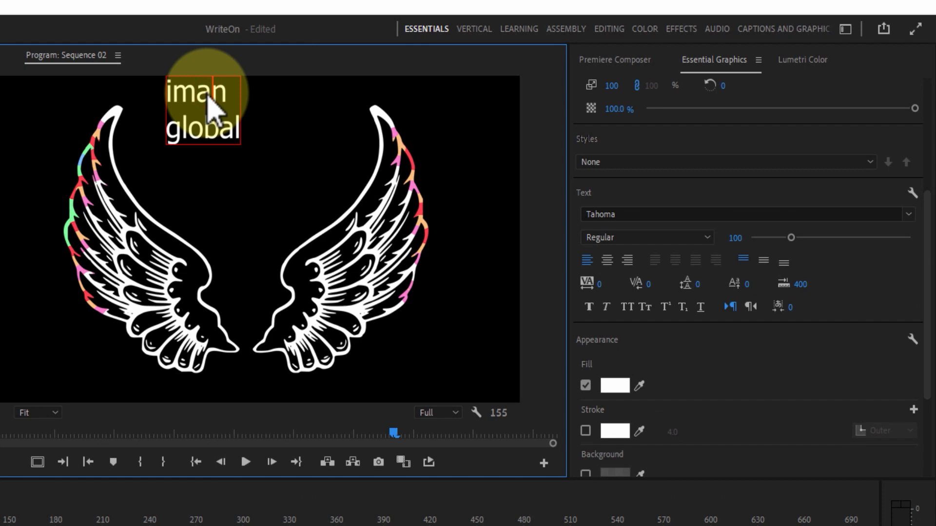
{"action": "left_click", "coordinate": [650, 215]}
{"action": "type", "text": "m"}
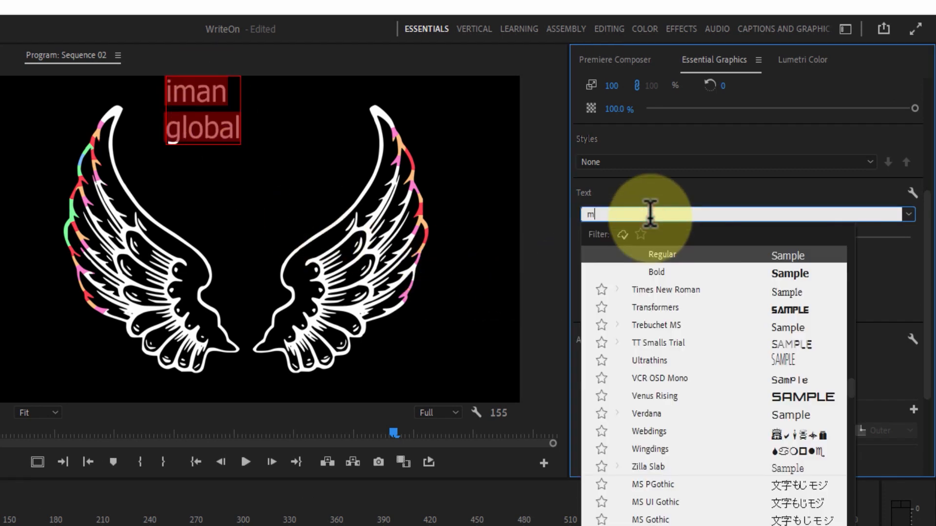
{"action": "type", "text": "ov"}
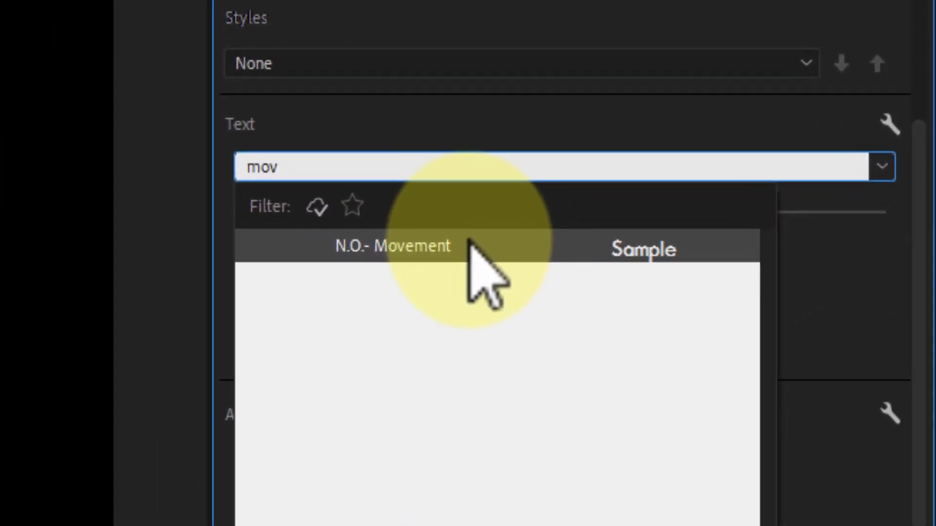
{"action": "left_click", "coordinate": [469, 243]}
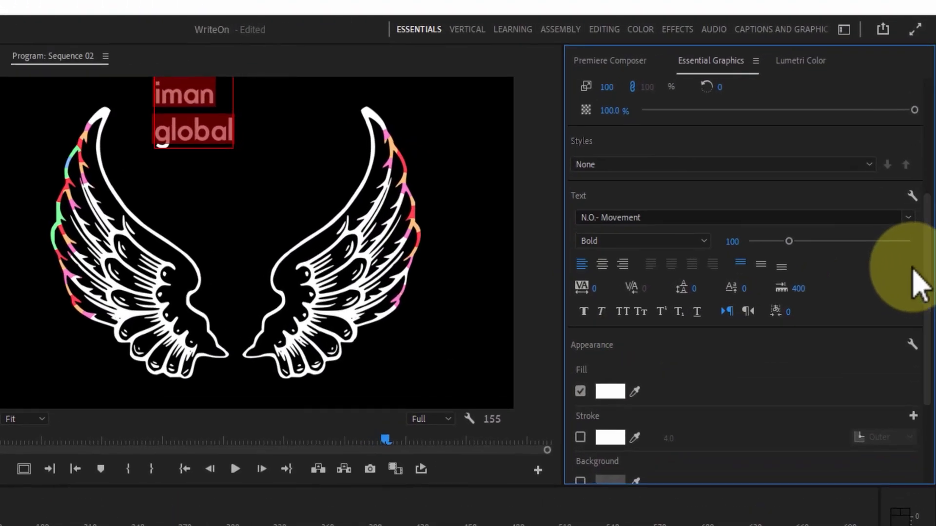
{"action": "left_click", "coordinate": [580, 315]}
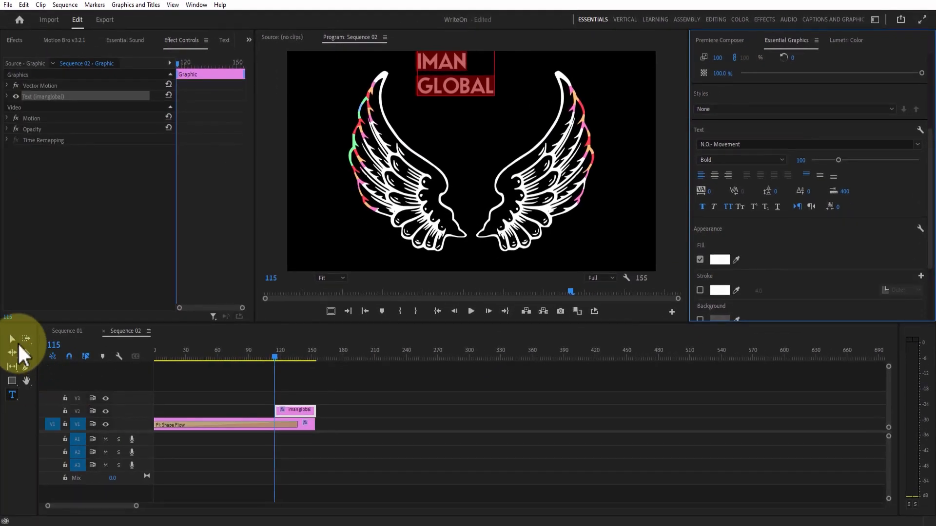
Move the "iman global" title down between the wings and set the font size of "IMAN" to 216
{"action": "left_click", "coordinate": [12, 339]}
{"action": "left_click_drag", "start_coordinate": [458, 59], "coordinate": [466, 106]}
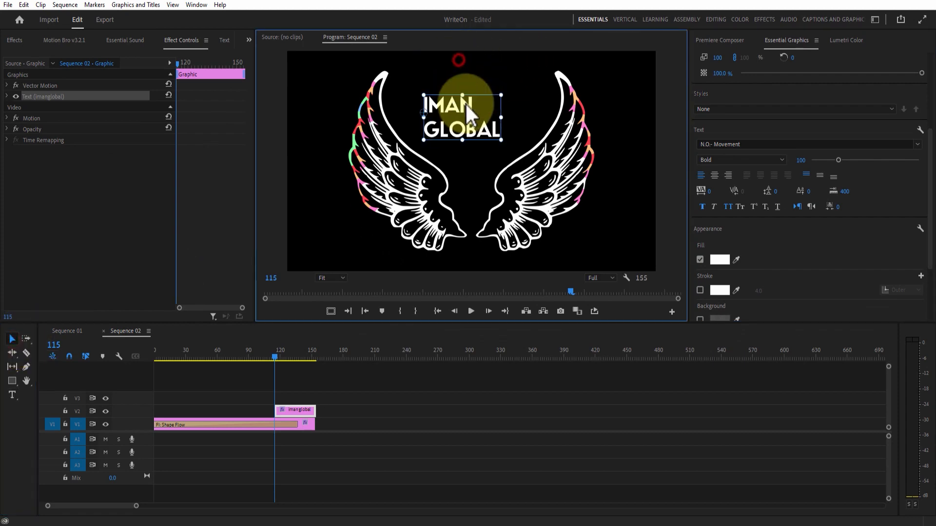
{"action": "double_click", "coordinate": [465, 85]}
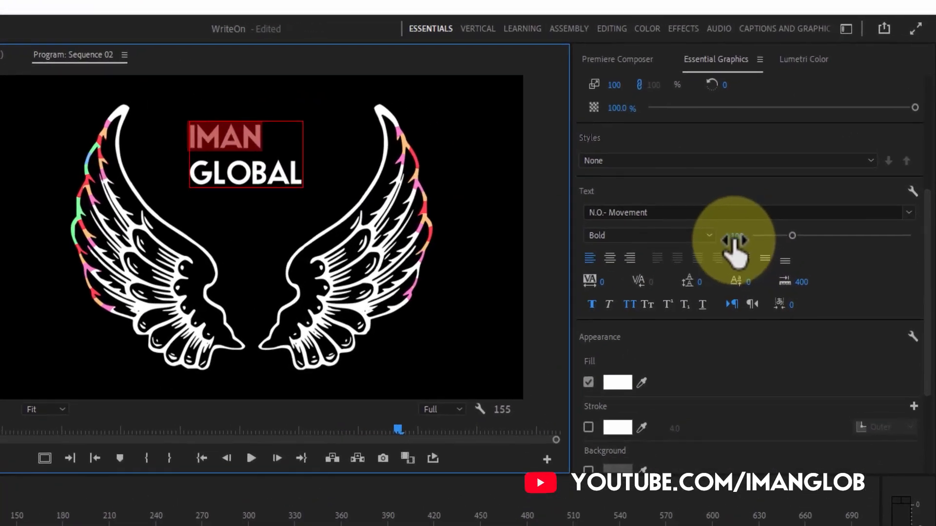
{"action": "left_click", "coordinate": [799, 161]}
{"action": "left_click_drag", "start_coordinate": [726, 250], "coordinate": [800, 247]}
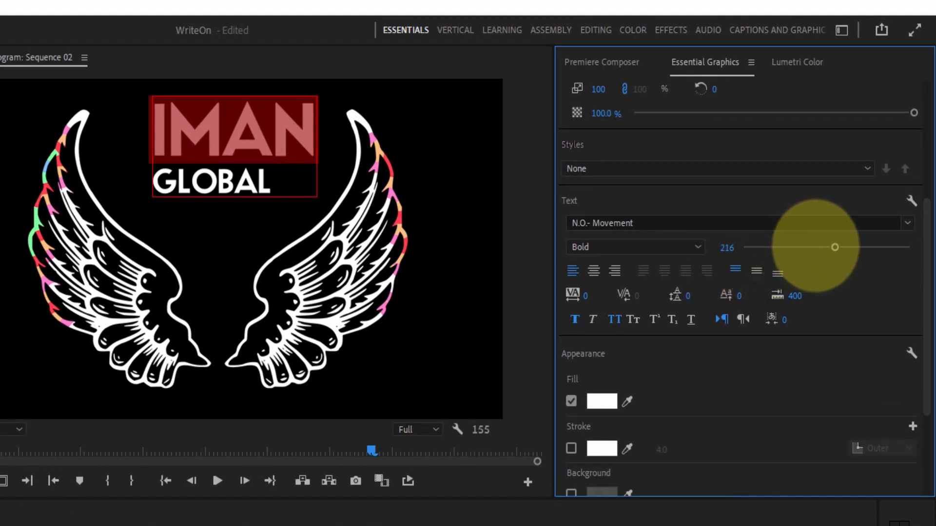
Set "GLOBAL" to font size 137 with a baseline shift of 44, and reposition the title centrally between the upper wings
{"action": "double_click", "coordinate": [207, 188]}
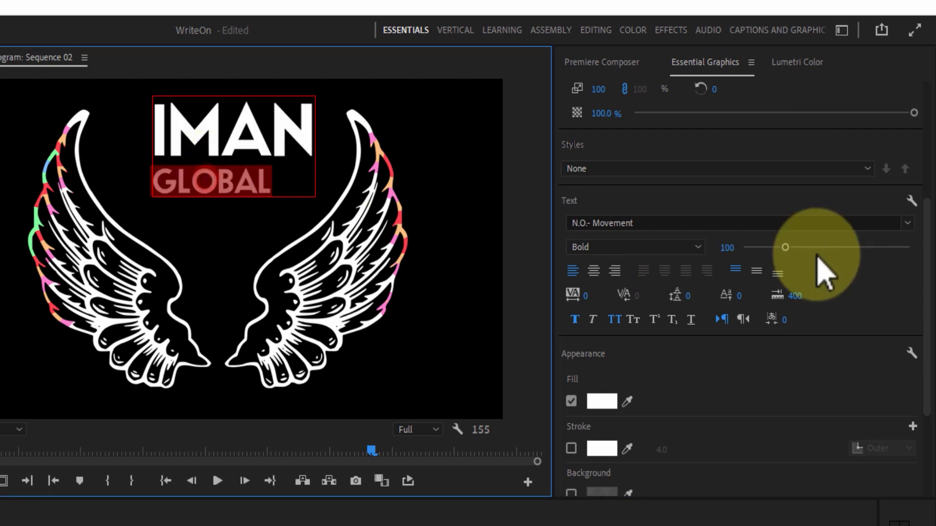
{"action": "left_click_drag", "start_coordinate": [726, 248], "coordinate": [757, 248]}
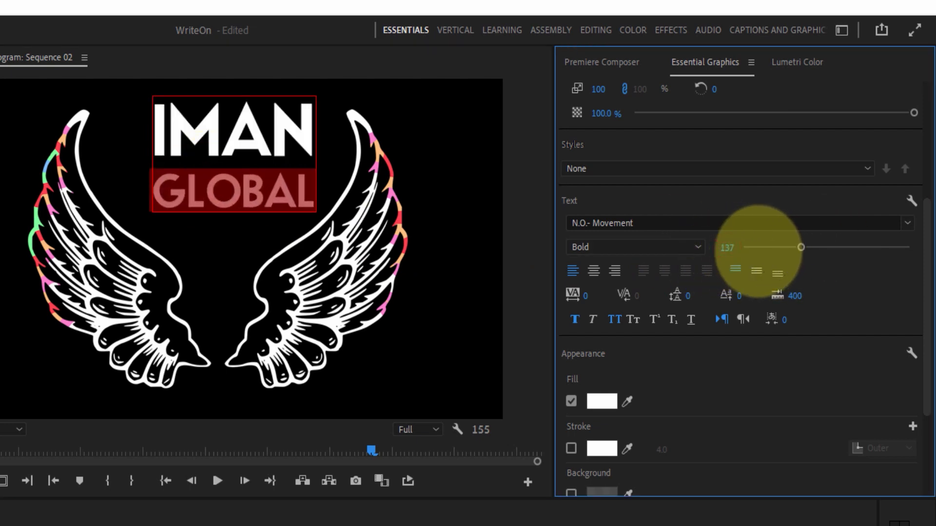
{"action": "left_click", "coordinate": [734, 294]}
{"action": "left_click_drag", "start_coordinate": [741, 296], "coordinate": [773, 290]}
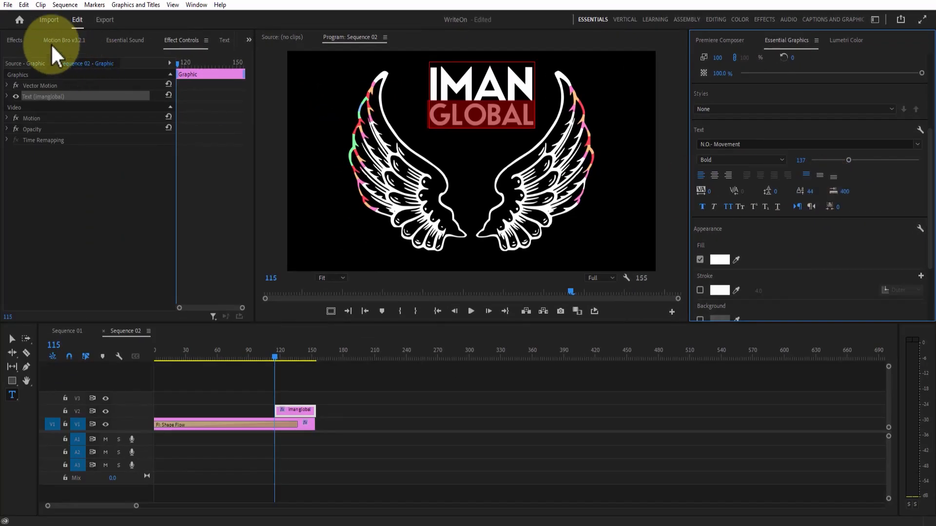
{"action": "left_click", "coordinate": [12, 338]}
{"action": "left_click_drag", "start_coordinate": [500, 99], "coordinate": [490, 114]}
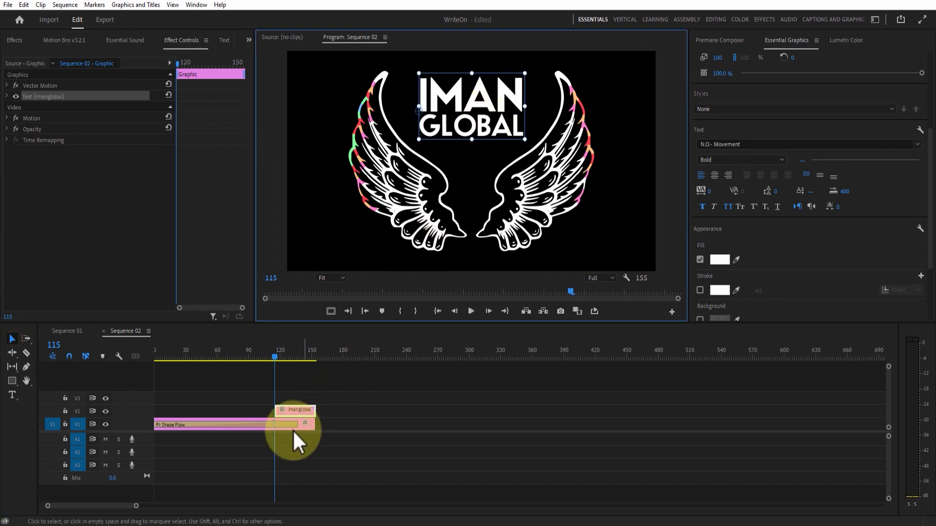
Start the title clip at about frame 100 and extend both the title and wings clips to frame 232
{"action": "left_click_drag", "start_coordinate": [275, 410], "coordinate": [396, 409]}
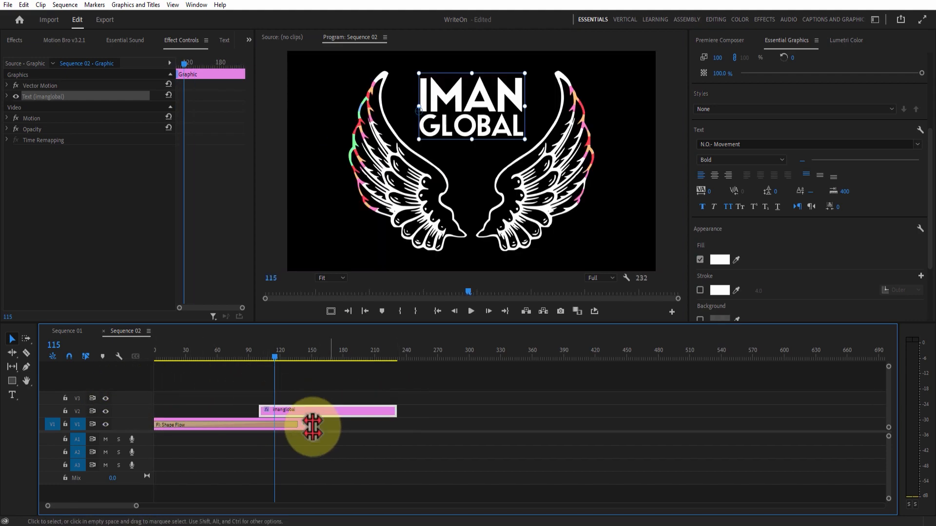
{"action": "left_click", "coordinate": [302, 423]}
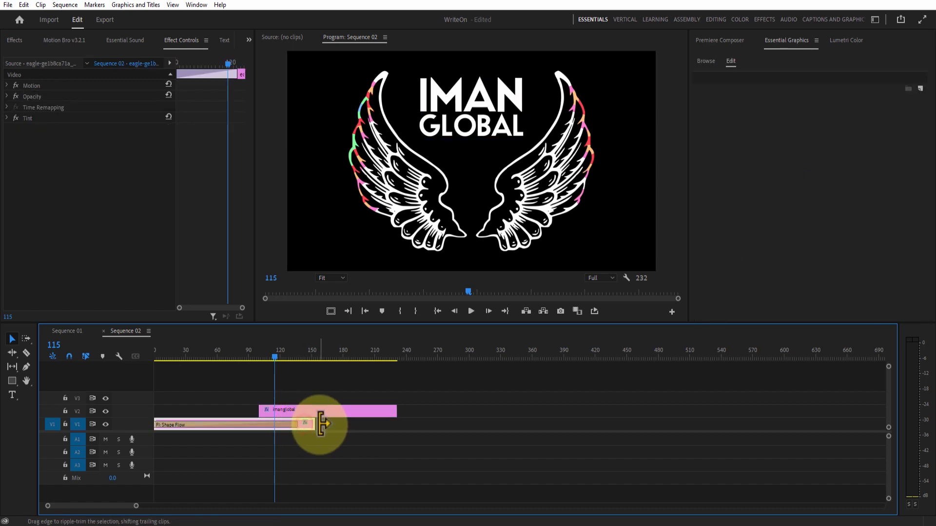
{"action": "left_click_drag", "start_coordinate": [315, 426], "coordinate": [396, 425]}
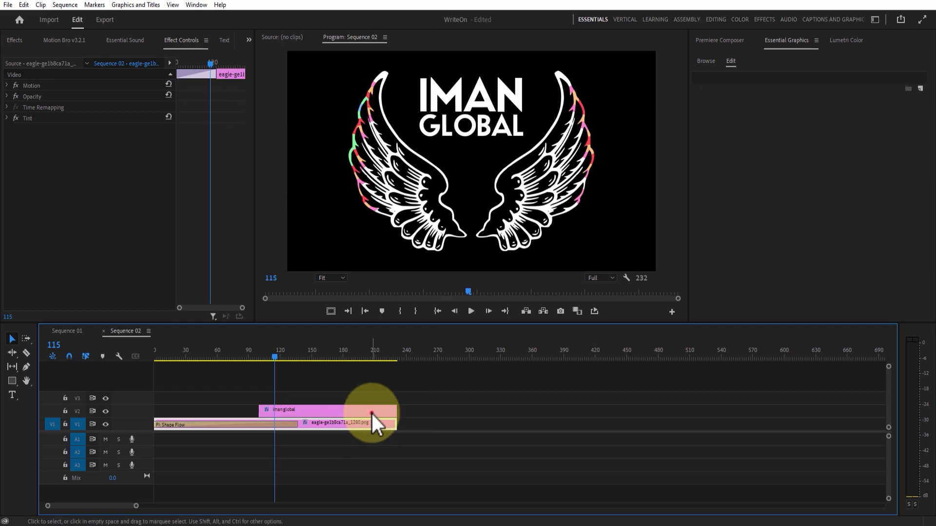
Apply the FI: Shape Flow transition to the start of the title clip and lengthen it to 90 frames
{"action": "left_click", "coordinate": [371, 411]}
{"action": "left_click", "coordinate": [15, 41]}
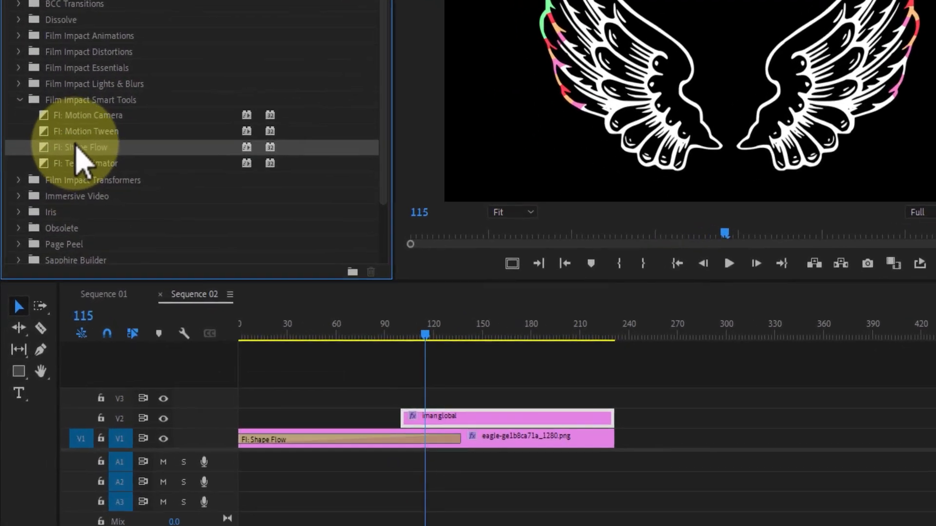
{"action": "left_click_drag", "start_coordinate": [51, 236], "coordinate": [265, 416]}
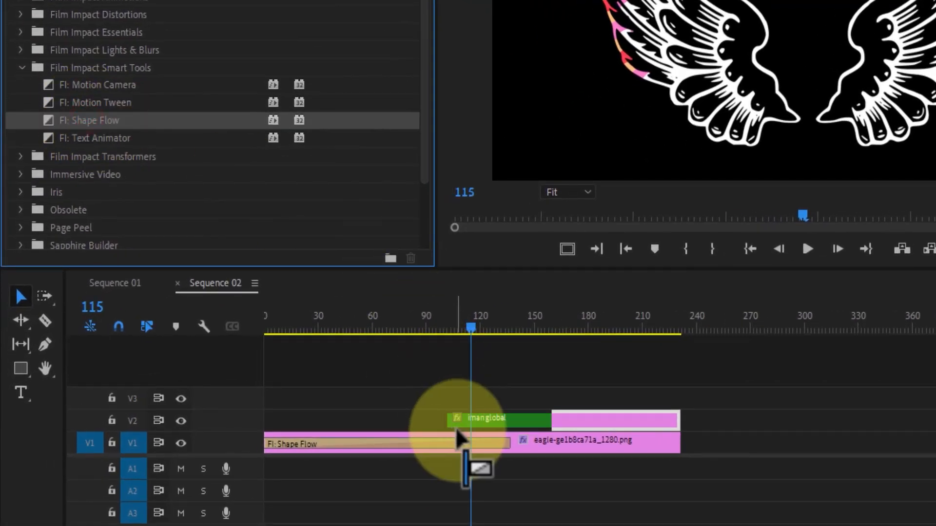
{"action": "left_click_drag", "start_coordinate": [461, 438], "coordinate": [460, 436]}
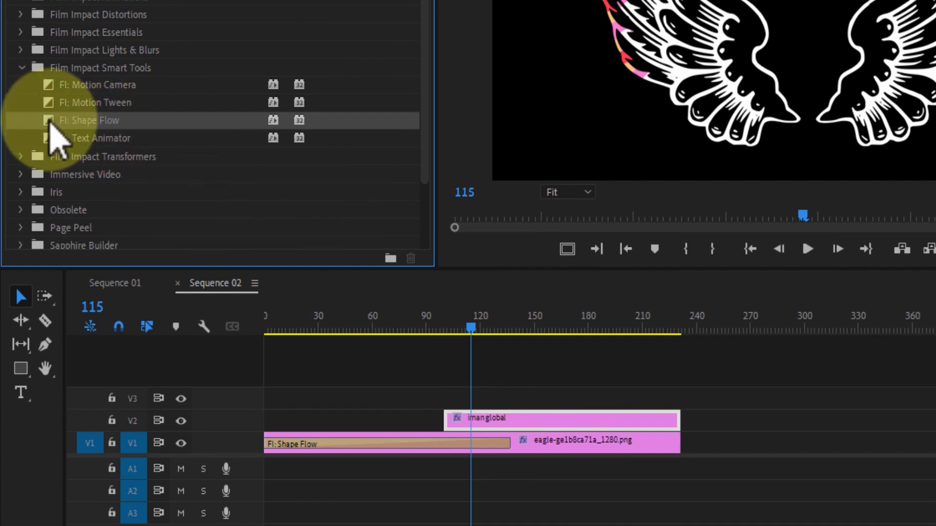
{"action": "left_click_drag", "start_coordinate": [50, 125], "coordinate": [455, 422]}
{"action": "left_click_drag", "start_coordinate": [542, 420], "coordinate": [597, 420]}
{"action": "left_click", "coordinate": [546, 420]}
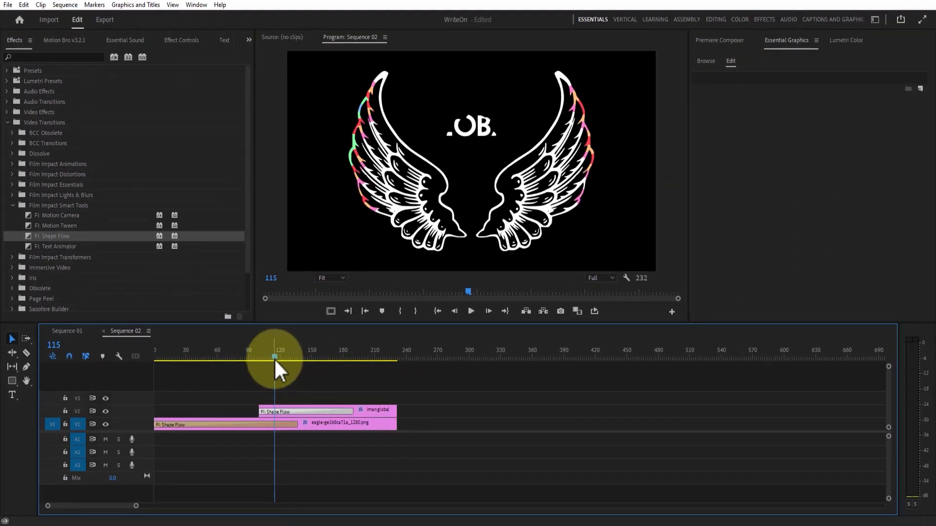
Preview the title reveal up to frame 169 and set its Shape Flow start Point 1 to 573, 314
{"action": "left_click_drag", "start_coordinate": [419, 337], "coordinate": [357, 325]}
{"action": "left_click_drag", "start_coordinate": [235, 352], "coordinate": [331, 361]}
{"action": "left_click", "coordinate": [318, 410]}
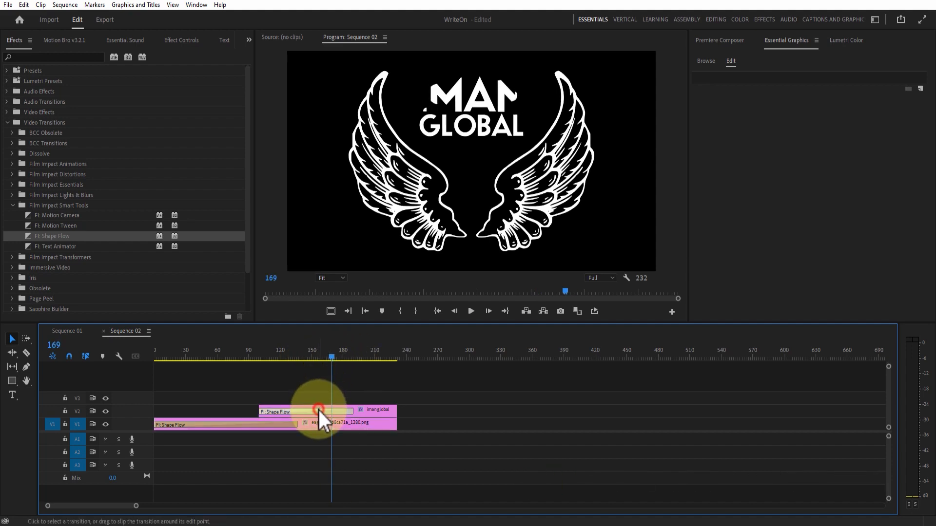
{"action": "left_click", "coordinate": [125, 40]}
{"action": "left_click", "coordinate": [64, 40]}
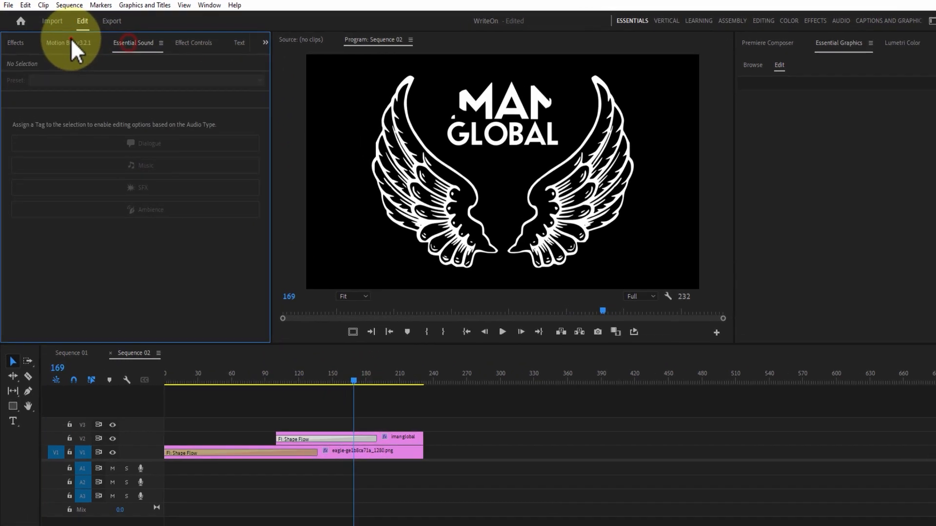
{"action": "left_click", "coordinate": [181, 40]}
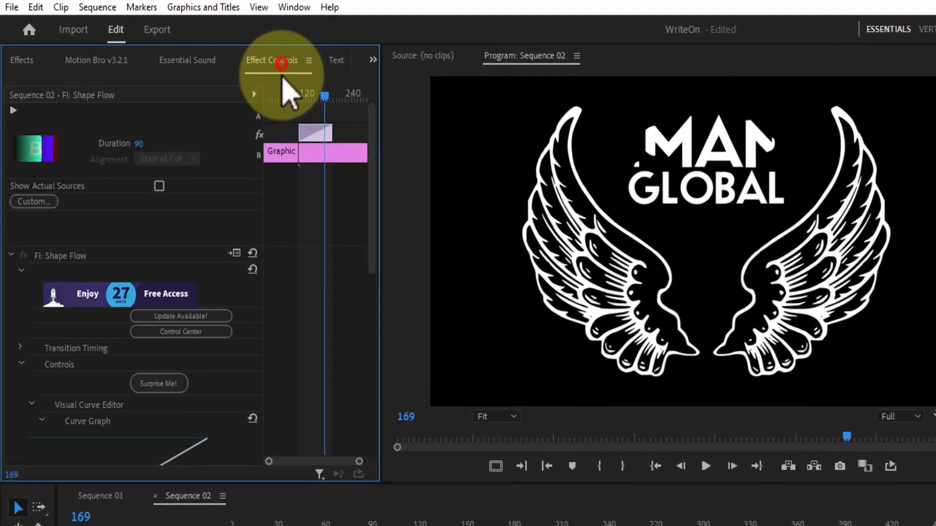
{"action": "left_click_drag", "start_coordinate": [376, 142], "coordinate": [401, 299]}
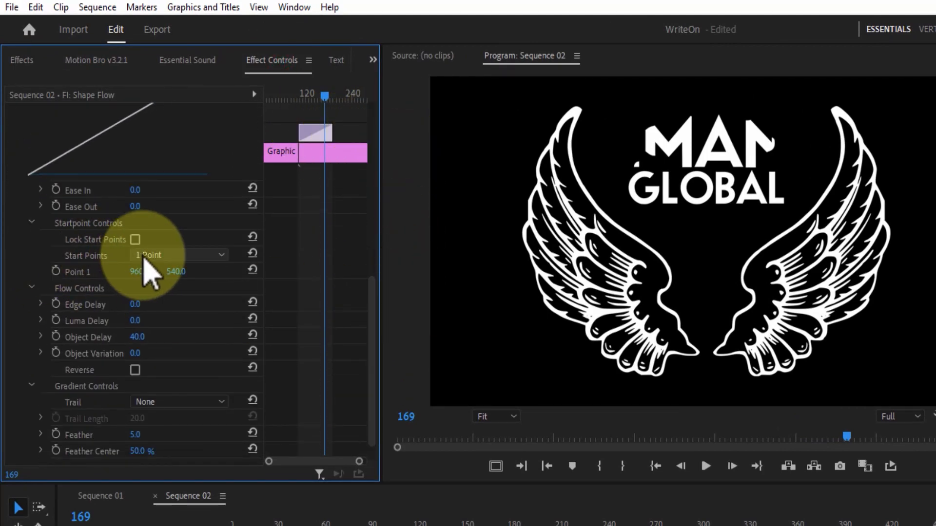
{"action": "left_click_drag", "start_coordinate": [144, 271], "coordinate": [56, 284]}
{"action": "left_click_drag", "start_coordinate": [185, 274], "coordinate": [143, 270]}
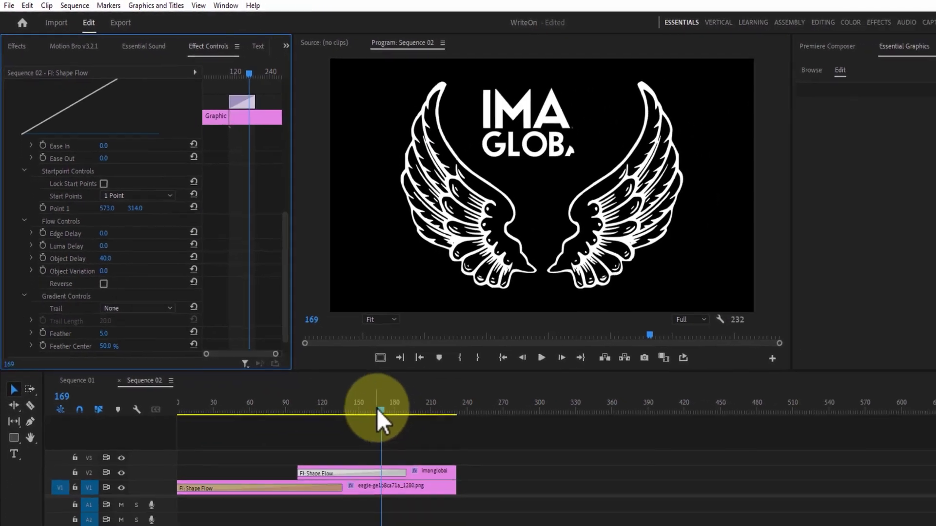
Preview the title reveal around frame 149 and set its Shape Flow Trail to V Tone
{"action": "left_click_drag", "start_coordinate": [331, 357], "coordinate": [309, 358]}
{"action": "left_click_drag", "start_coordinate": [275, 359], "coordinate": [315, 407]}
{"action": "left_click", "coordinate": [328, 412]}
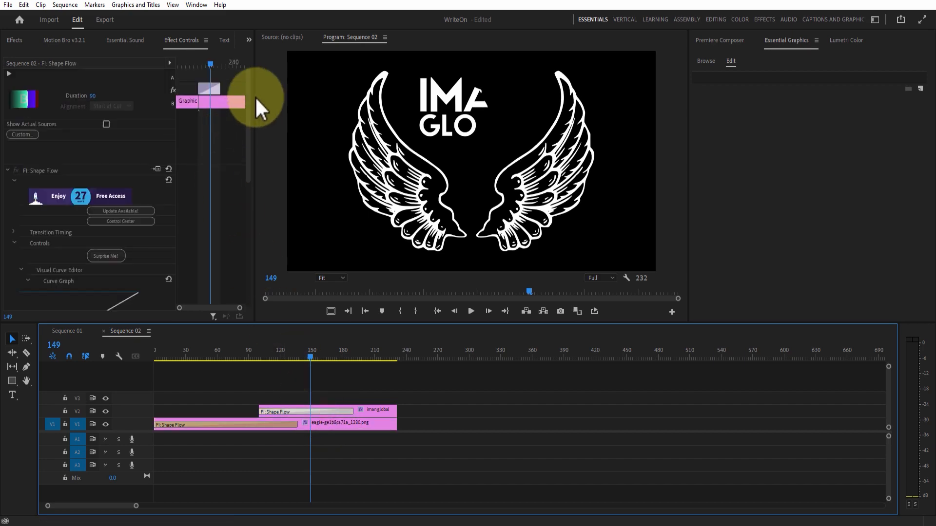
{"action": "left_click_drag", "start_coordinate": [250, 95], "coordinate": [250, 247]}
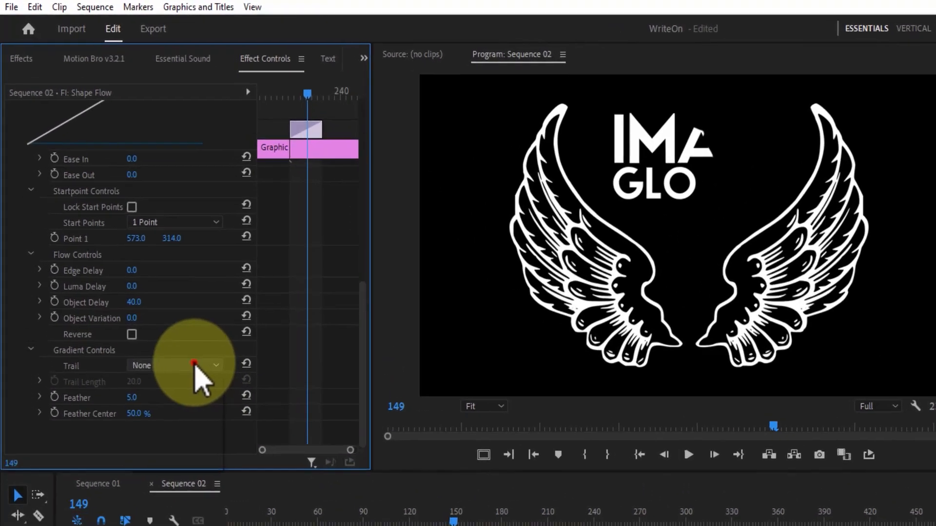
{"action": "left_click", "coordinate": [145, 250]}
{"action": "left_click", "coordinate": [184, 475]}
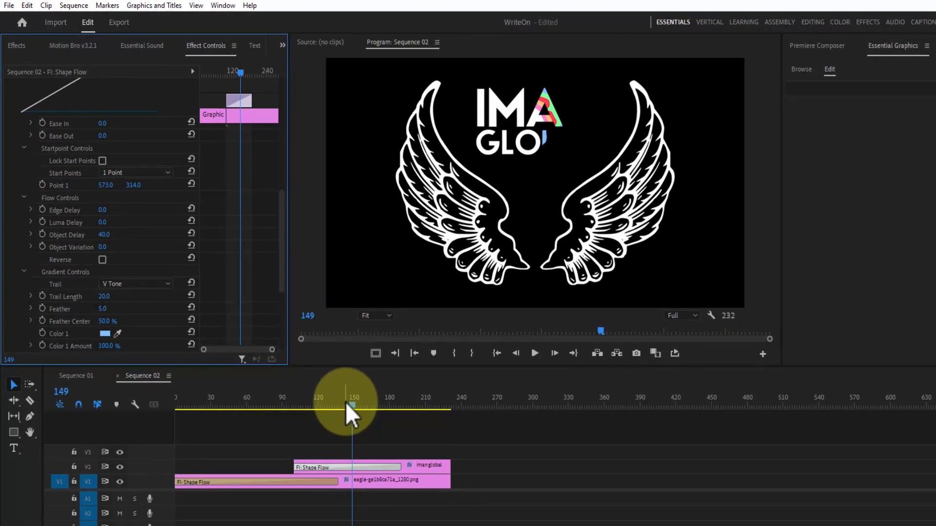
Set the title's Shape Flow Trail Length to 75, previewing the coloured trail at frame 171 and across the reveal
{"action": "left_click_drag", "start_coordinate": [346, 403], "coordinate": [379, 412]}
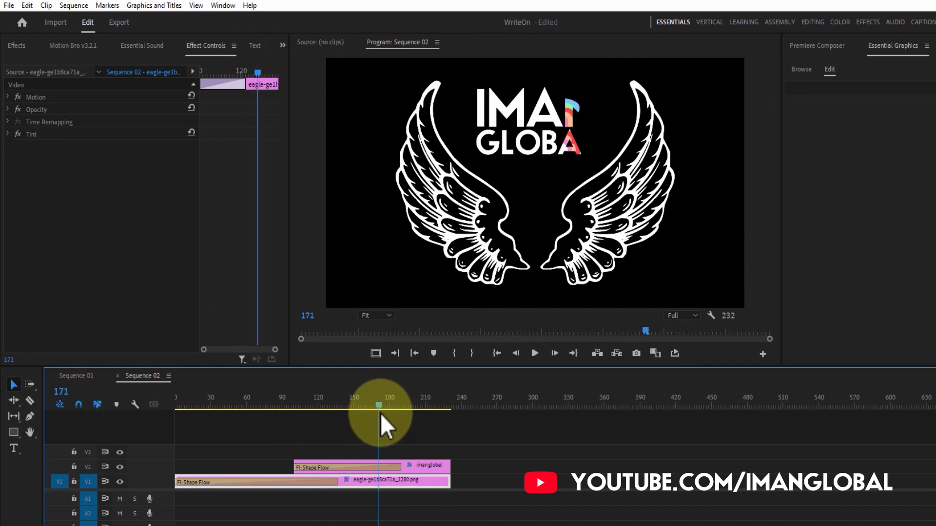
{"action": "left_click", "coordinate": [358, 467]}
{"action": "left_click_drag", "start_coordinate": [283, 131], "coordinate": [291, 249]}
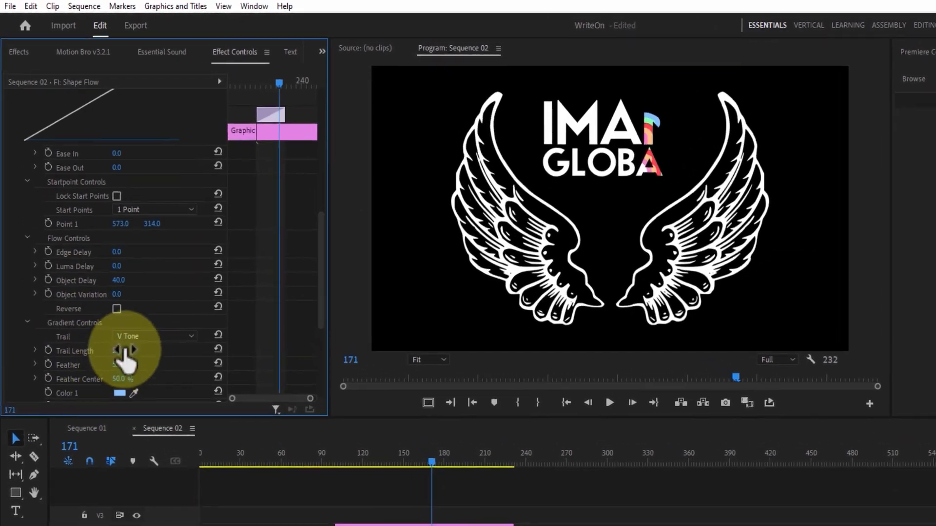
{"action": "left_click_drag", "start_coordinate": [108, 307], "coordinate": [116, 307]}
{"action": "left_click_drag", "start_coordinate": [153, 403], "coordinate": [189, 403]}
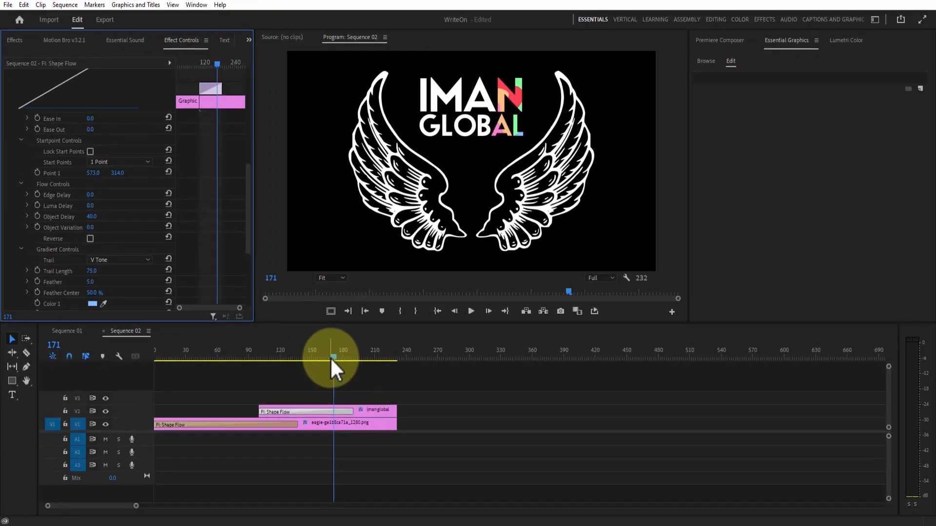
{"action": "left_click_drag", "start_coordinate": [405, 441], "coordinate": [283, 413]}
{"action": "mouse_move", "coordinate": [231, 337]}
{"action": "left_mouse_down"}
{"action": "mouse_move", "coordinate": [357, 353]}
{"action": "mouse_move", "coordinate": [245, 353]}
{"action": "mouse_move", "coordinate": [162, 334]}
{"action": "mouse_move", "coordinate": [356, 358]}
{"action": "mouse_move", "coordinate": [186, 346]}
{"action": "mouse_move", "coordinate": [311, 358]}
{"action": "left_mouse_up"}
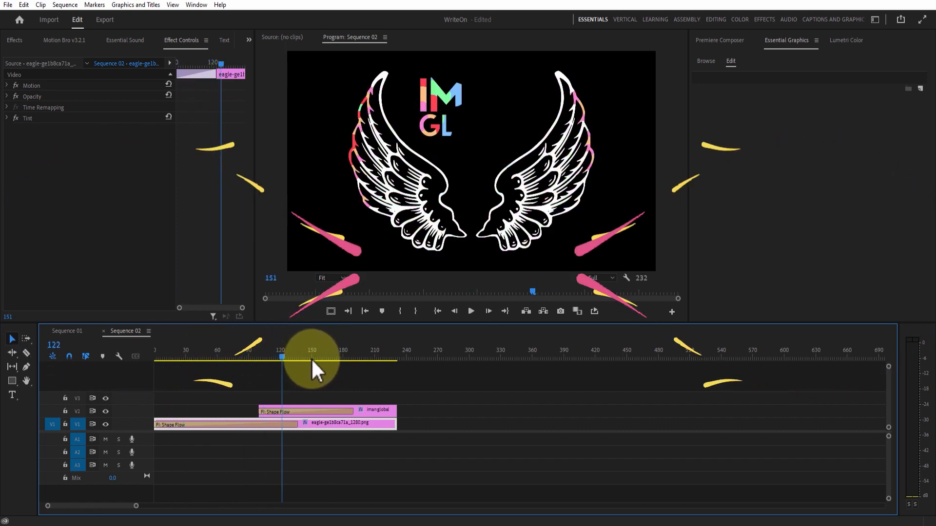